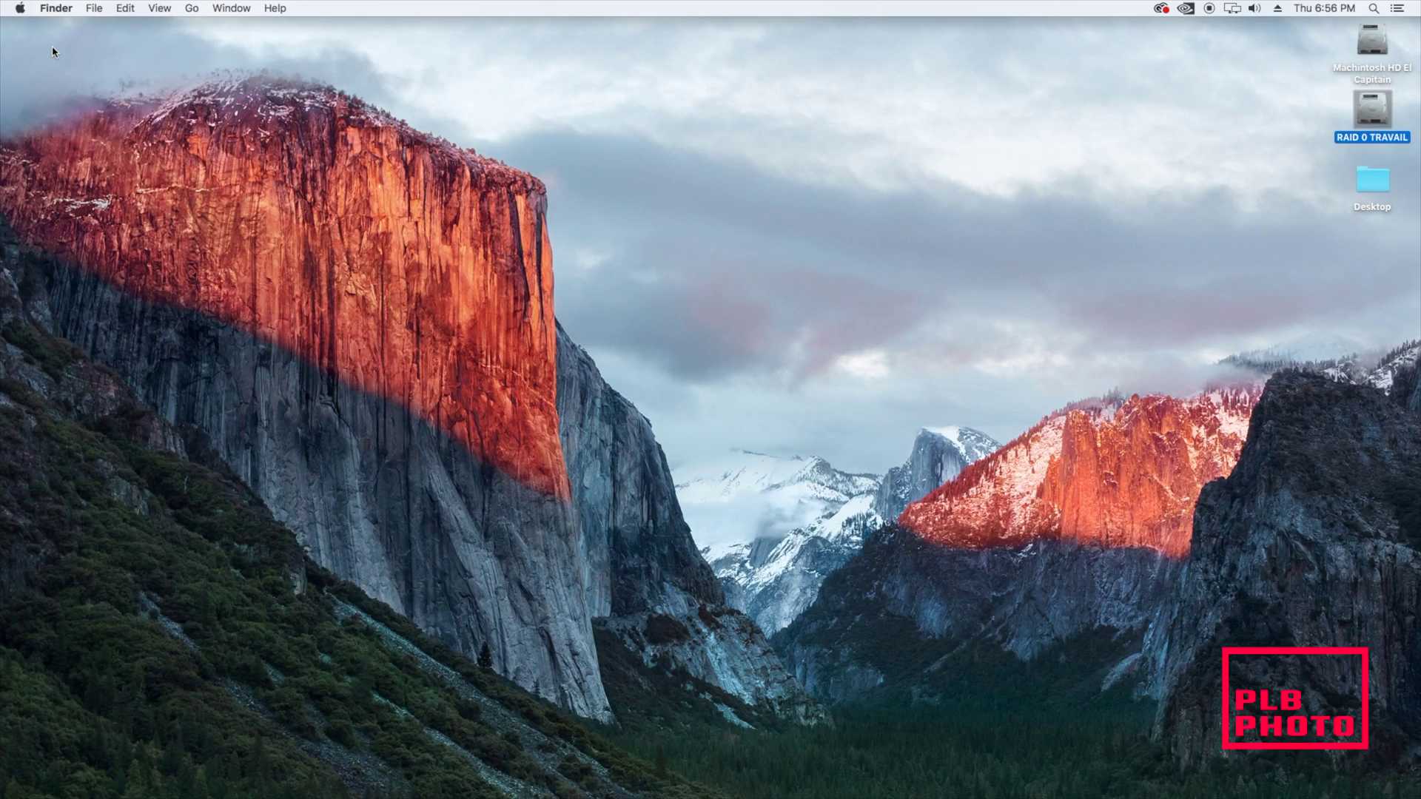
Show the Mac's overview: El Capitan 10.11.6, 2 x 2.66 GHz Xeon, 12 GB, Radeon HD 5770.
click(20, 9)
key(Escape)
click(60, 56)
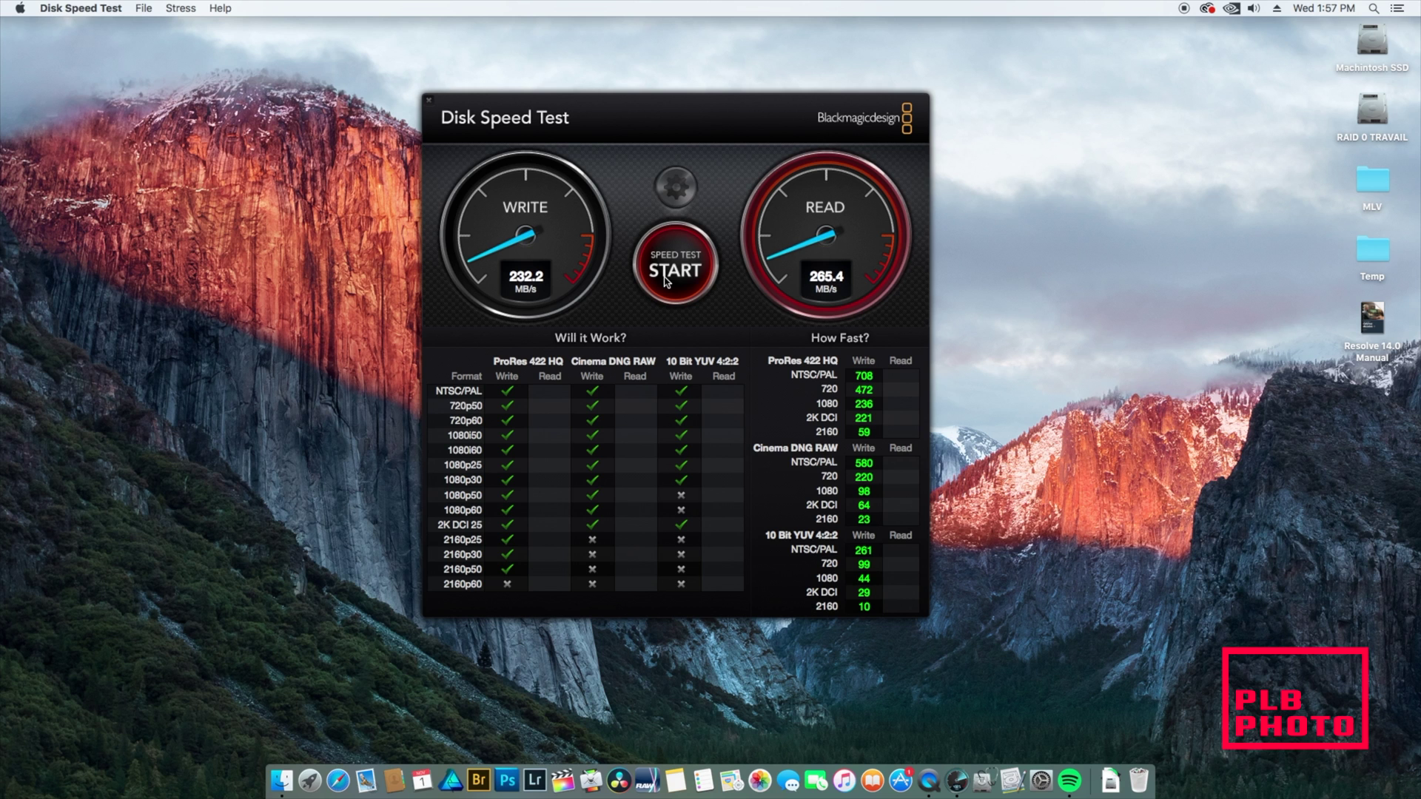
Stop the disk test at 239.0 MB/s write and 260.3 MB/s read, and launch Final Cut Pro.
click(666, 280)
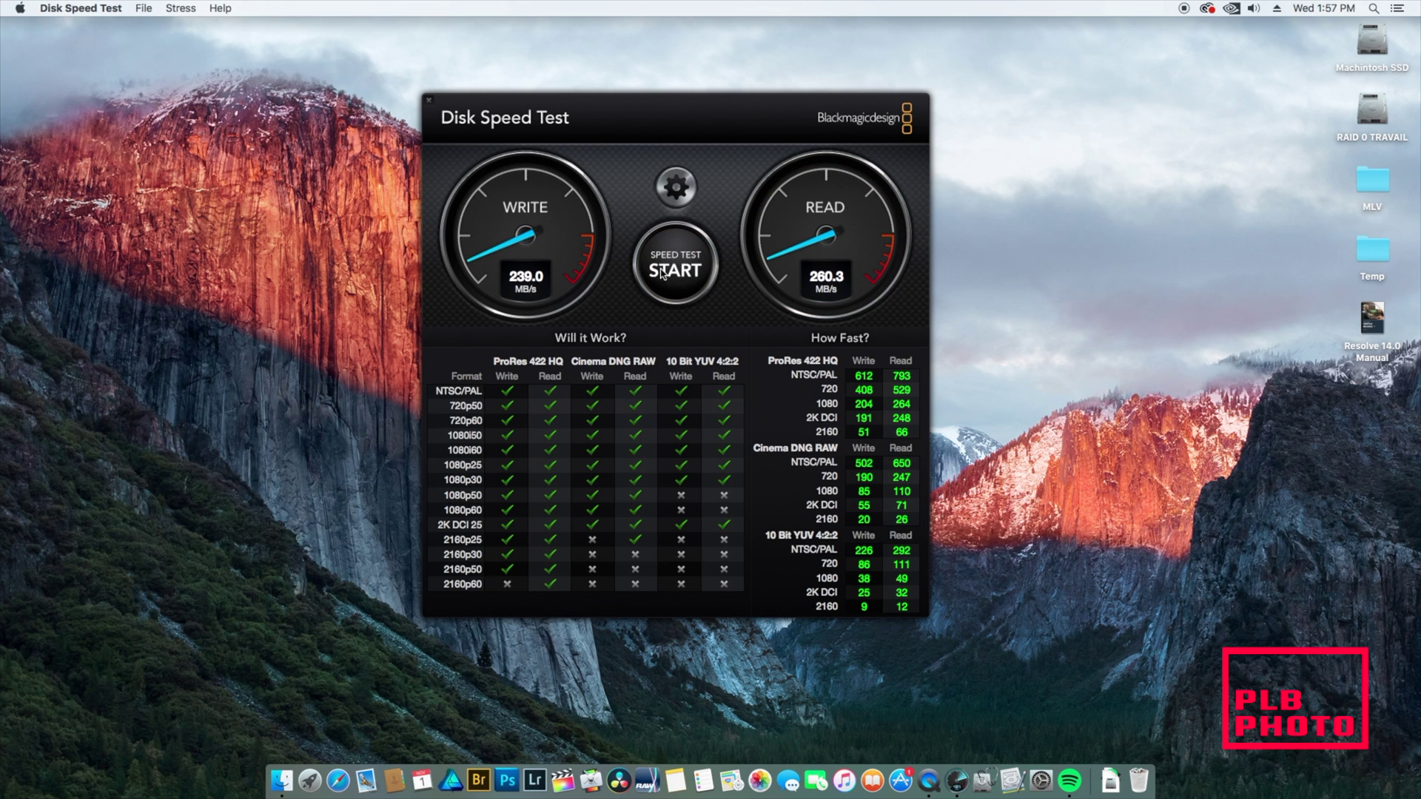
click(567, 791)
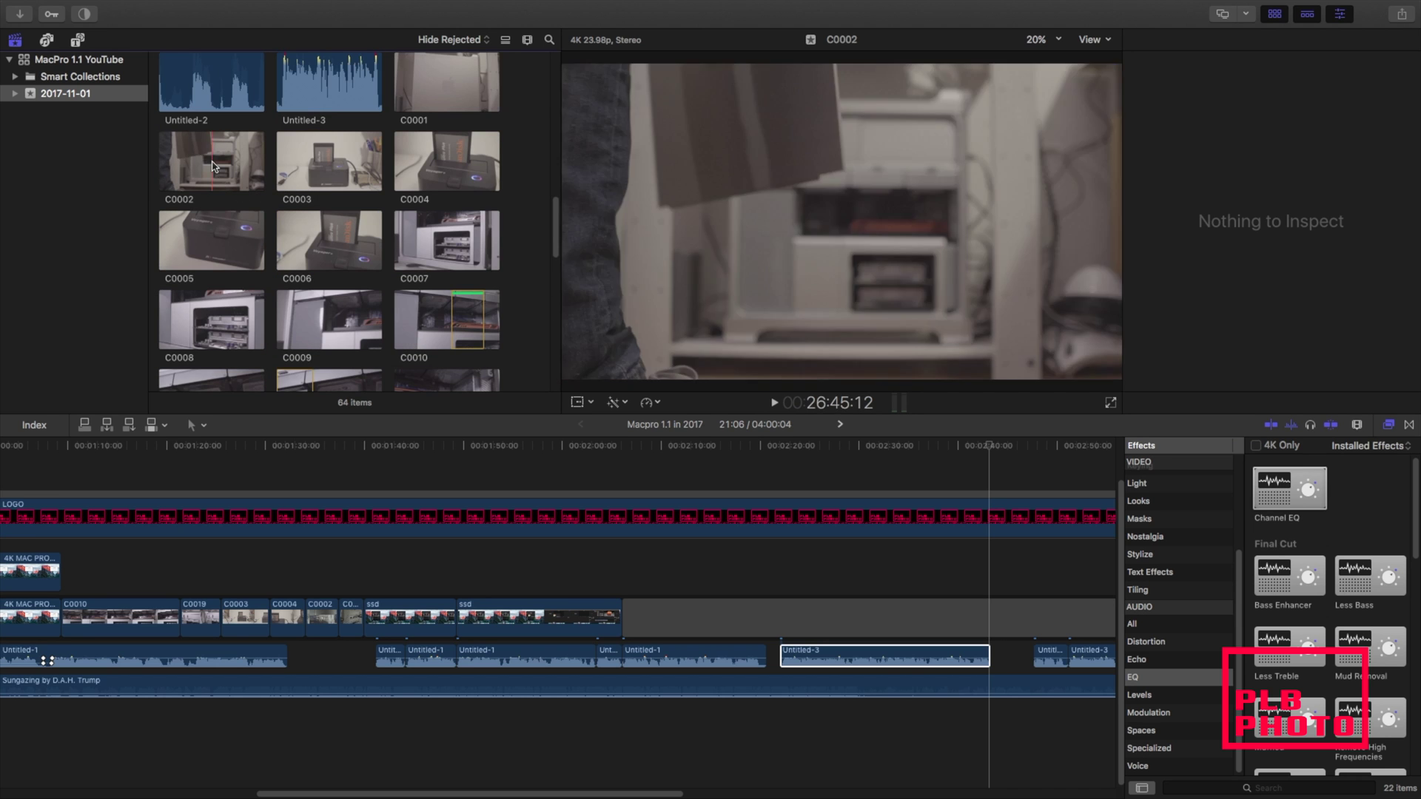
Play clip C0014 from the 2017-11-01 event in the viewer and bring up the viewer's View options.
scroll(293, 242, down, 5)
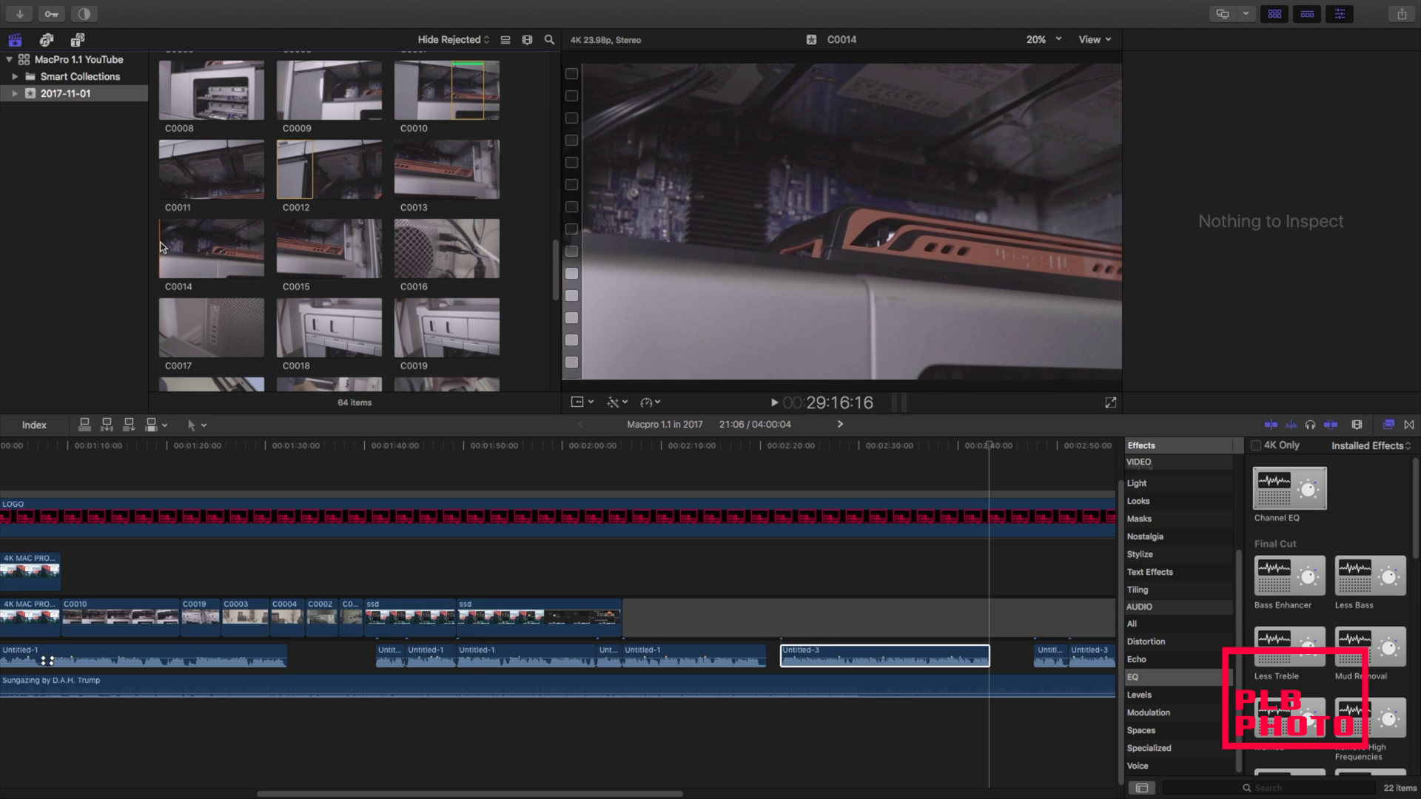
click(170, 240)
key(space)
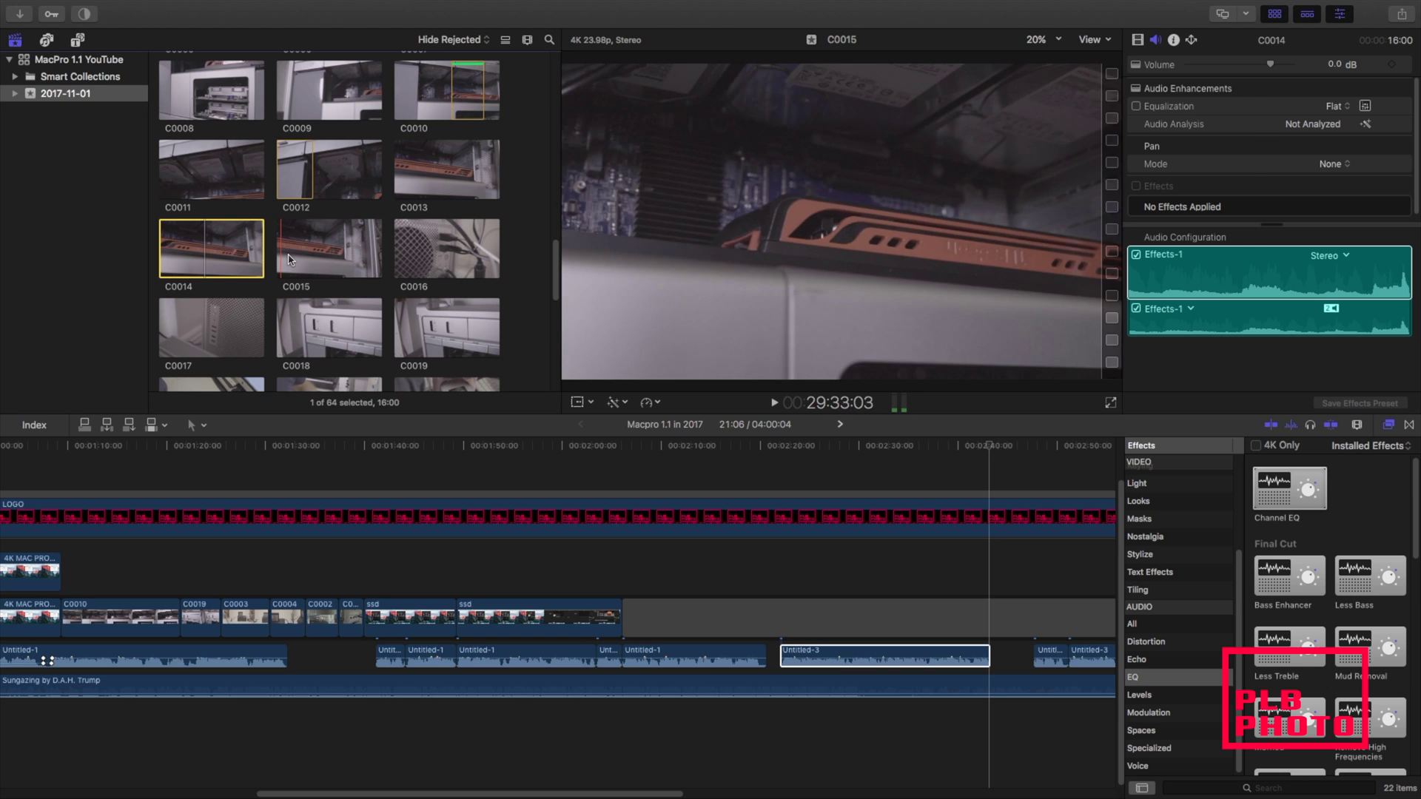
click(1093, 40)
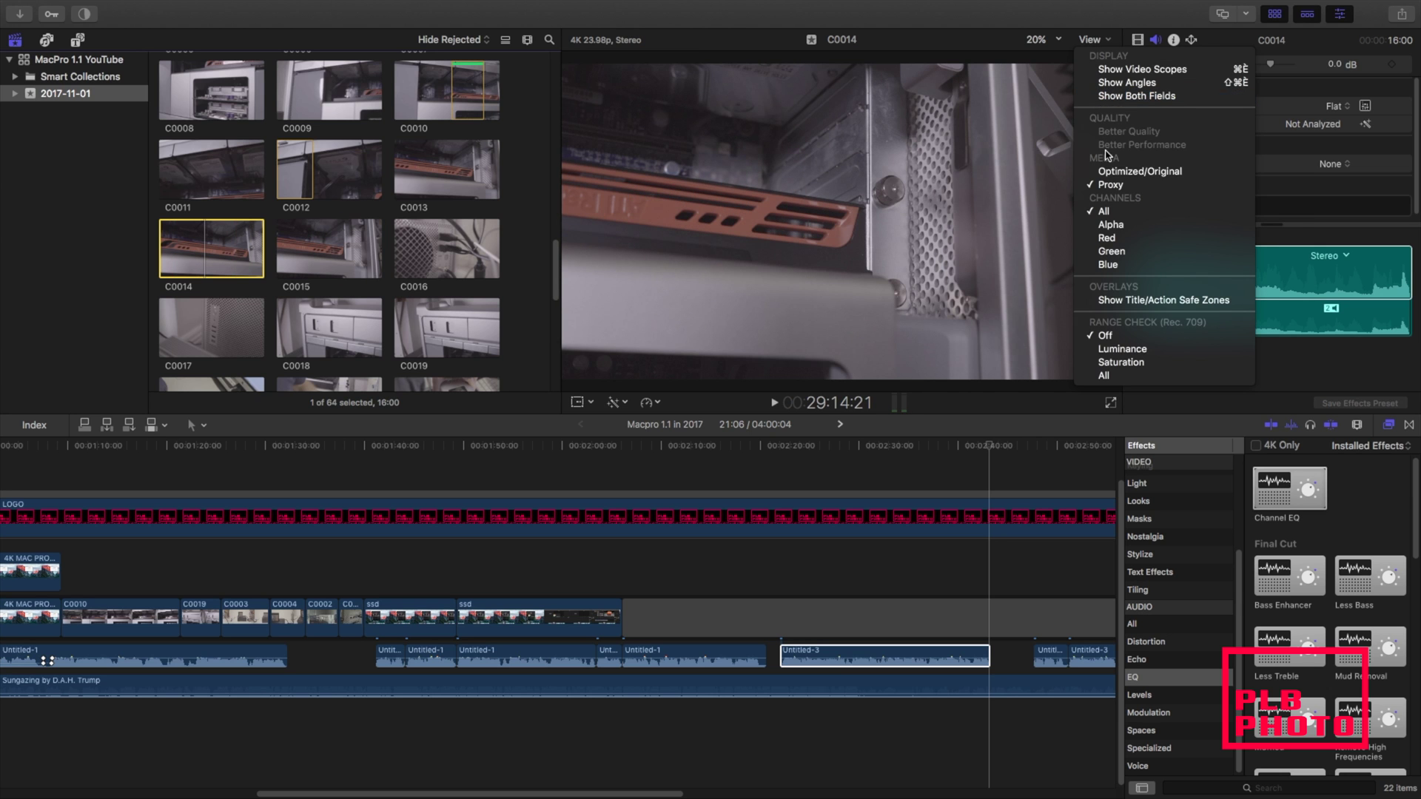
Switch the viewer to Optimized/Original media, play C0014, then change the viewer's playback quality.
click(1140, 171)
click(948, 180)
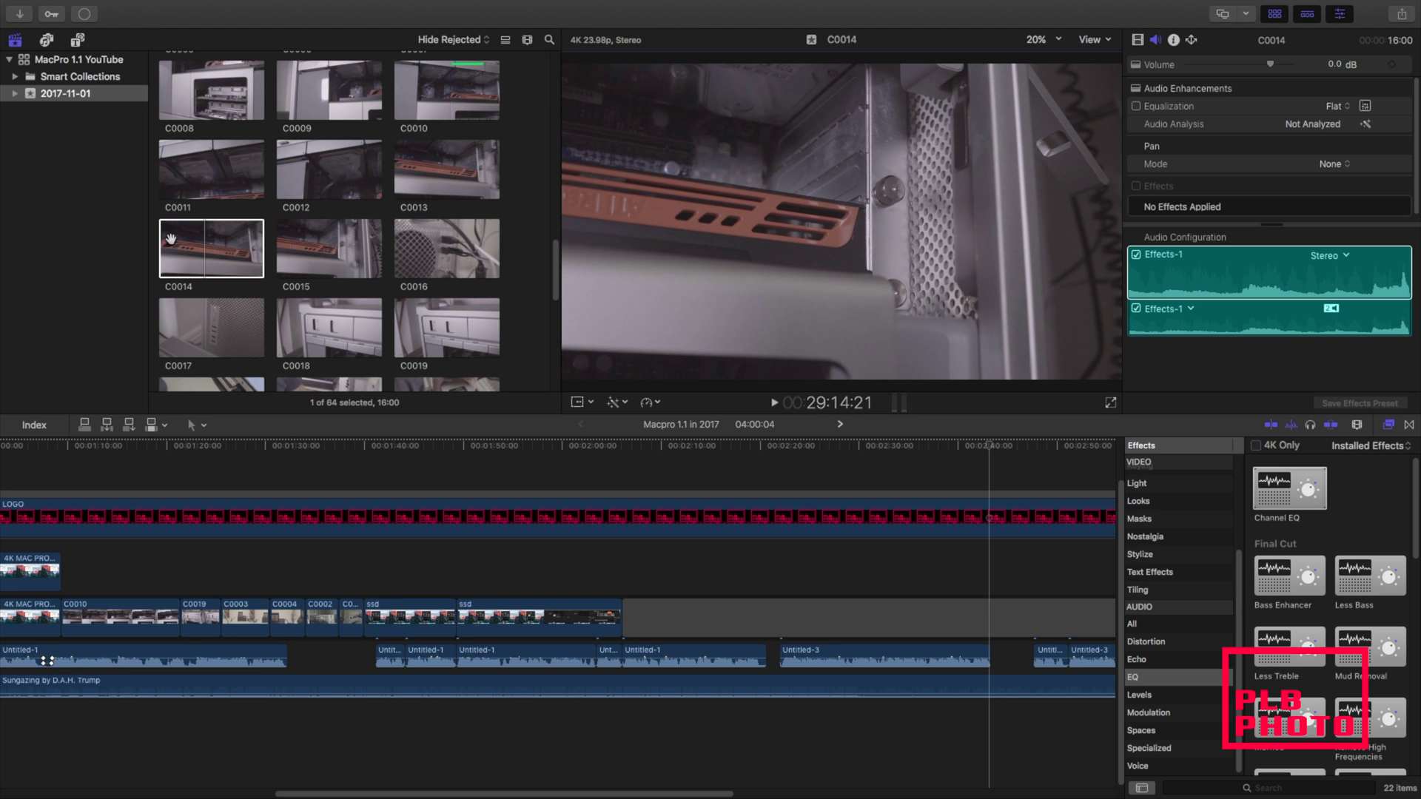
click(169, 242)
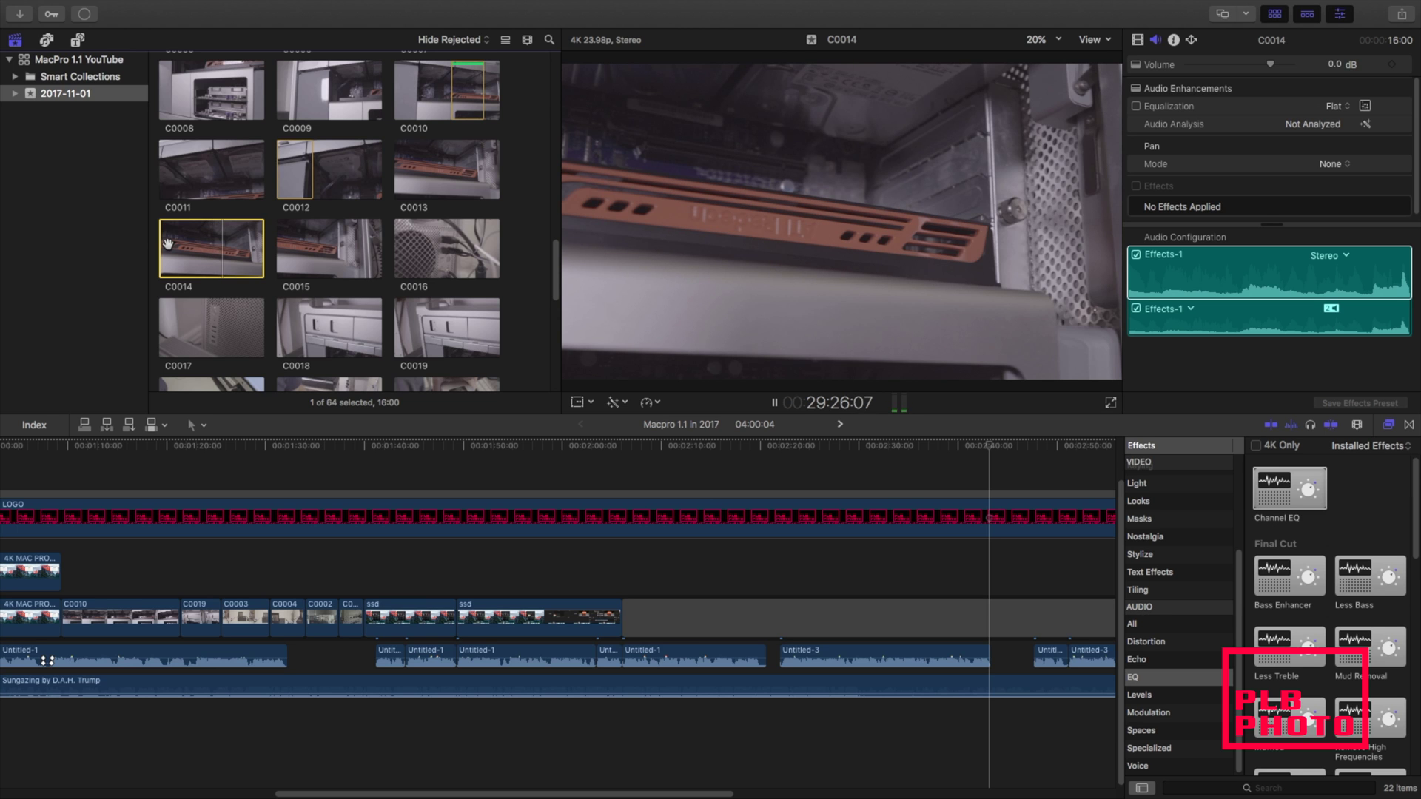
key(space)
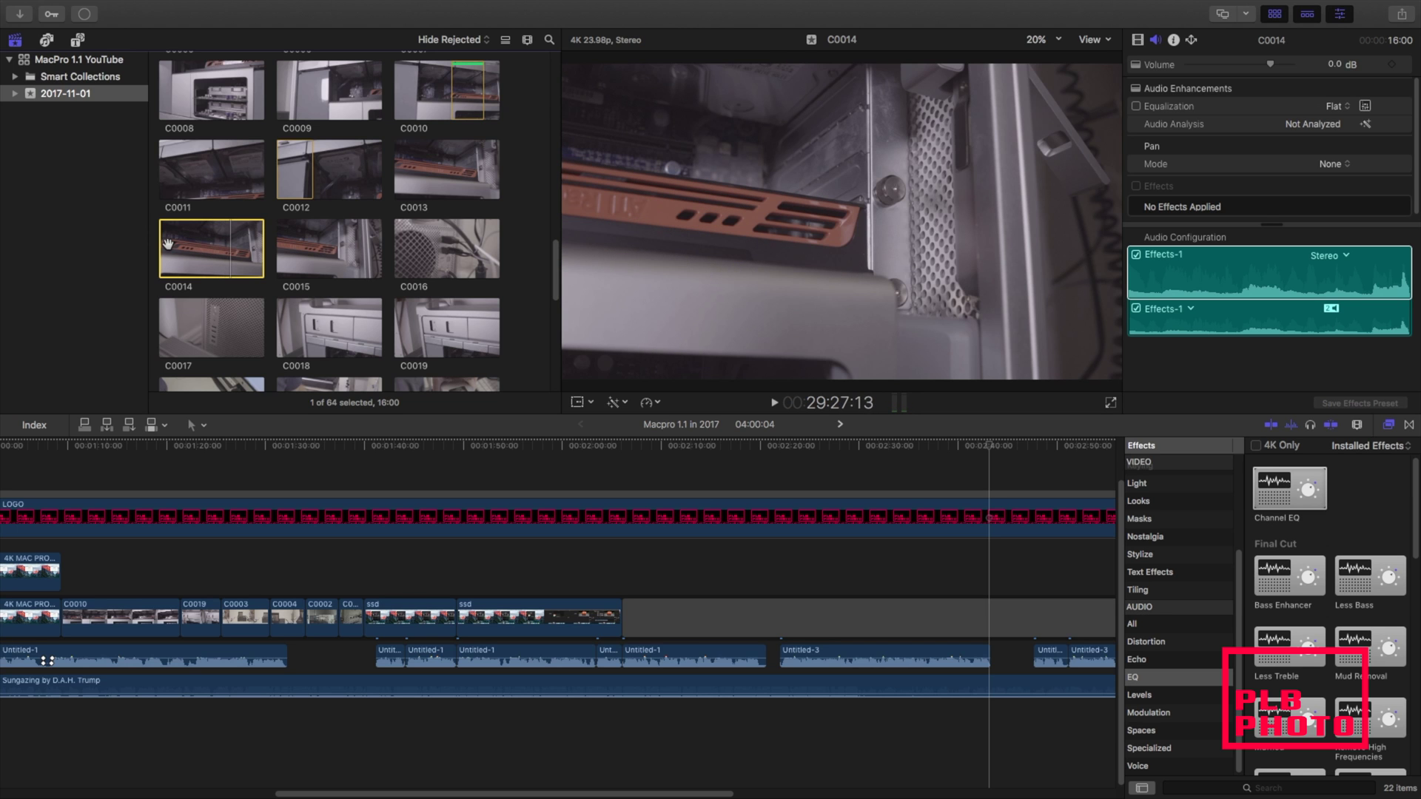
click(1093, 39)
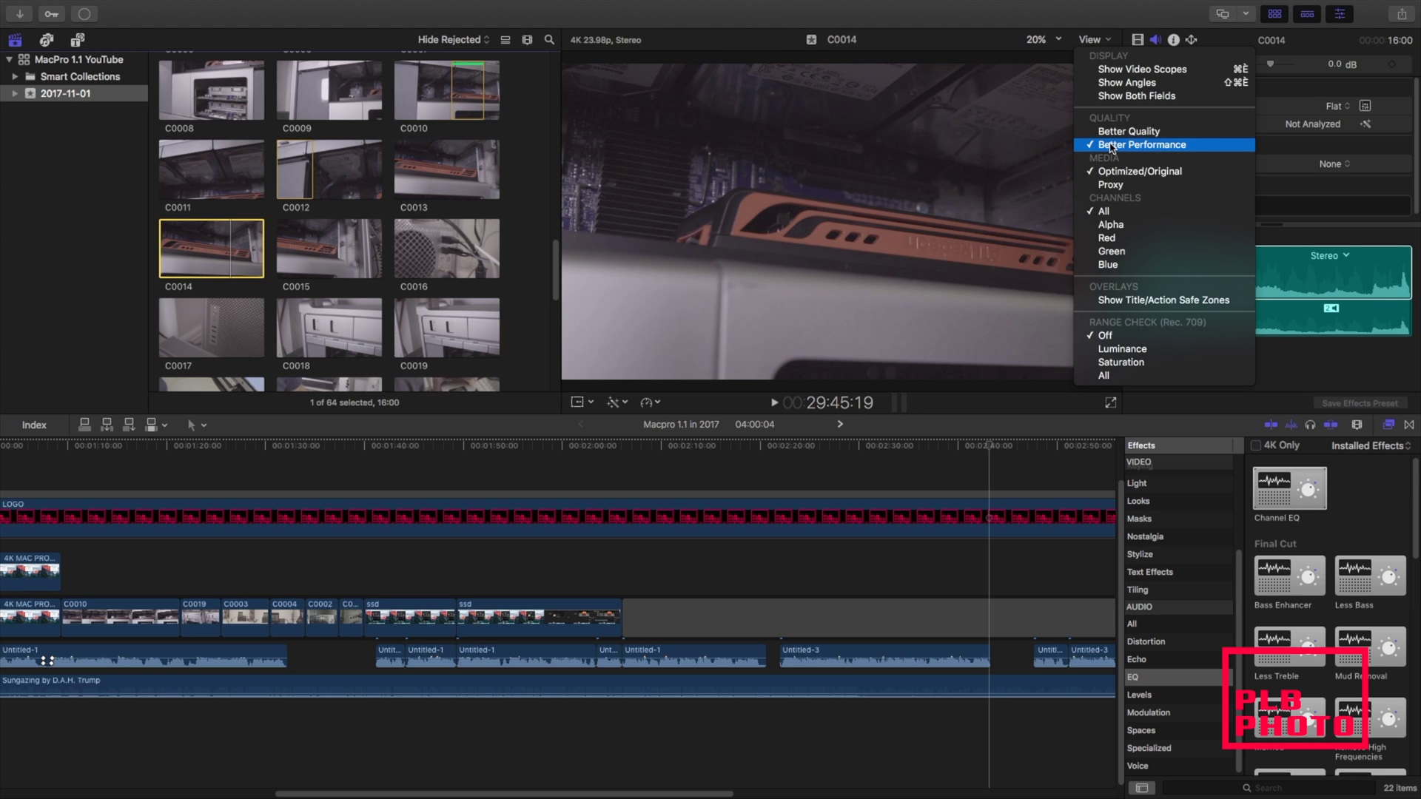
click(1113, 187)
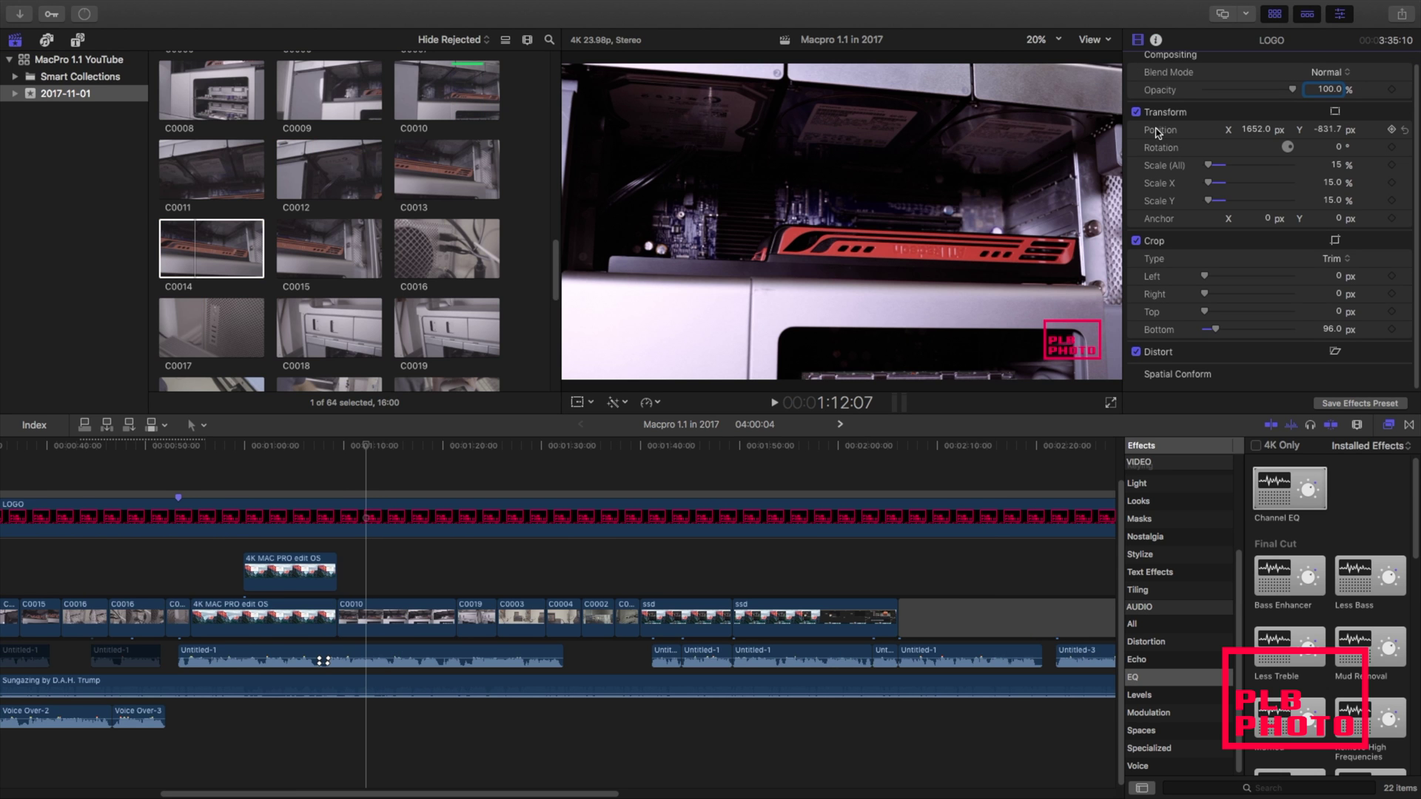
Compare C0010 playback with FilmConvertPro2 - 4K off and on, leaving the effect enabled.
click(427, 627)
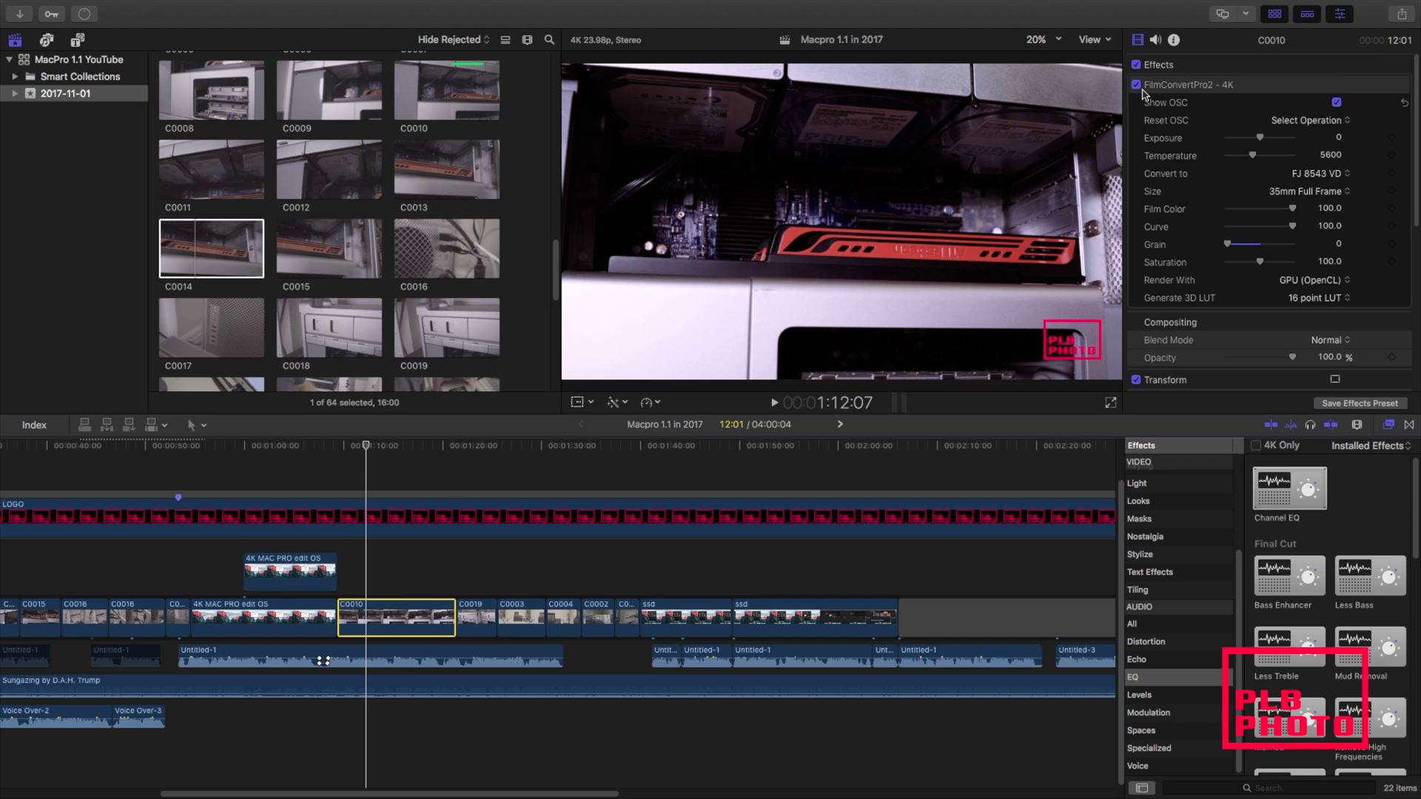
click(1137, 85)
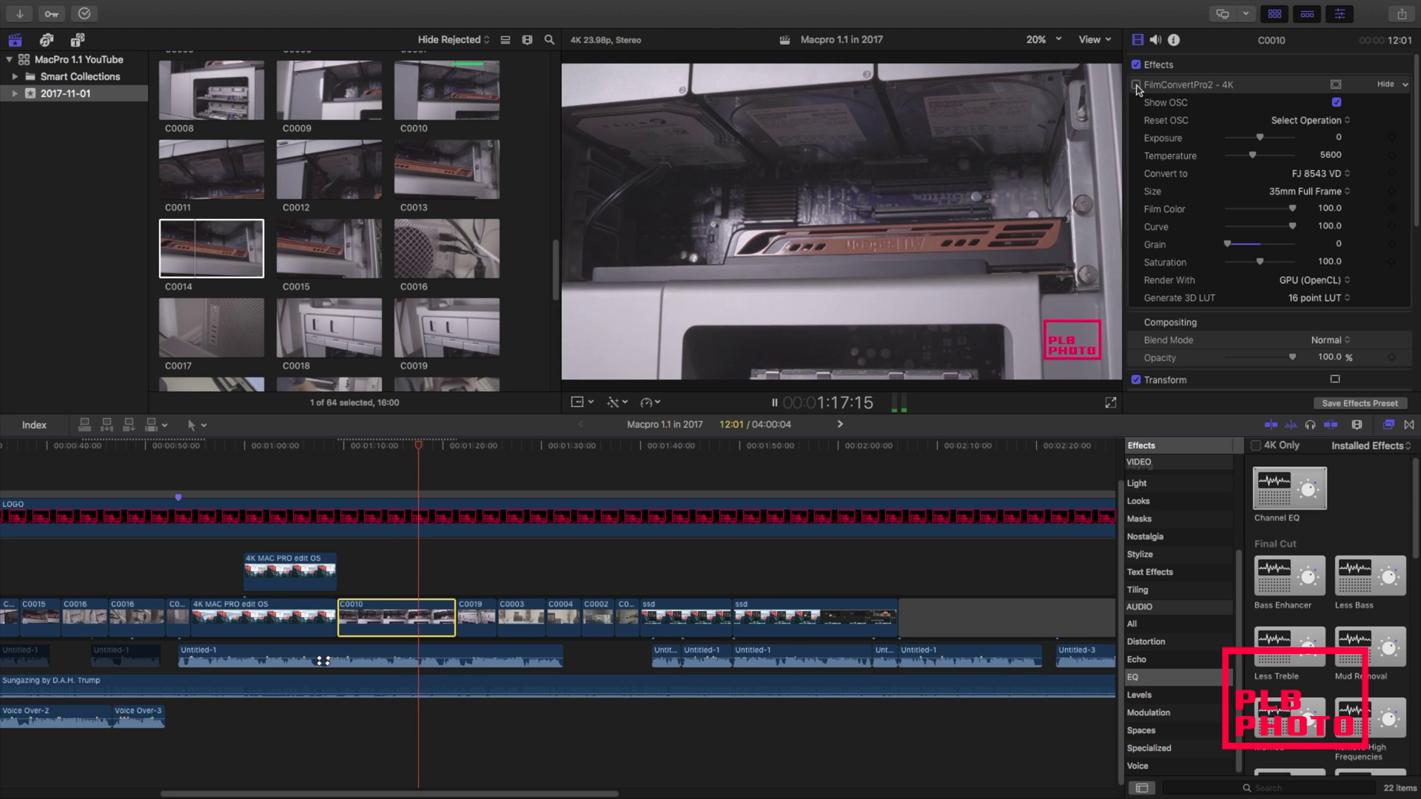
key(space)
click(352, 447)
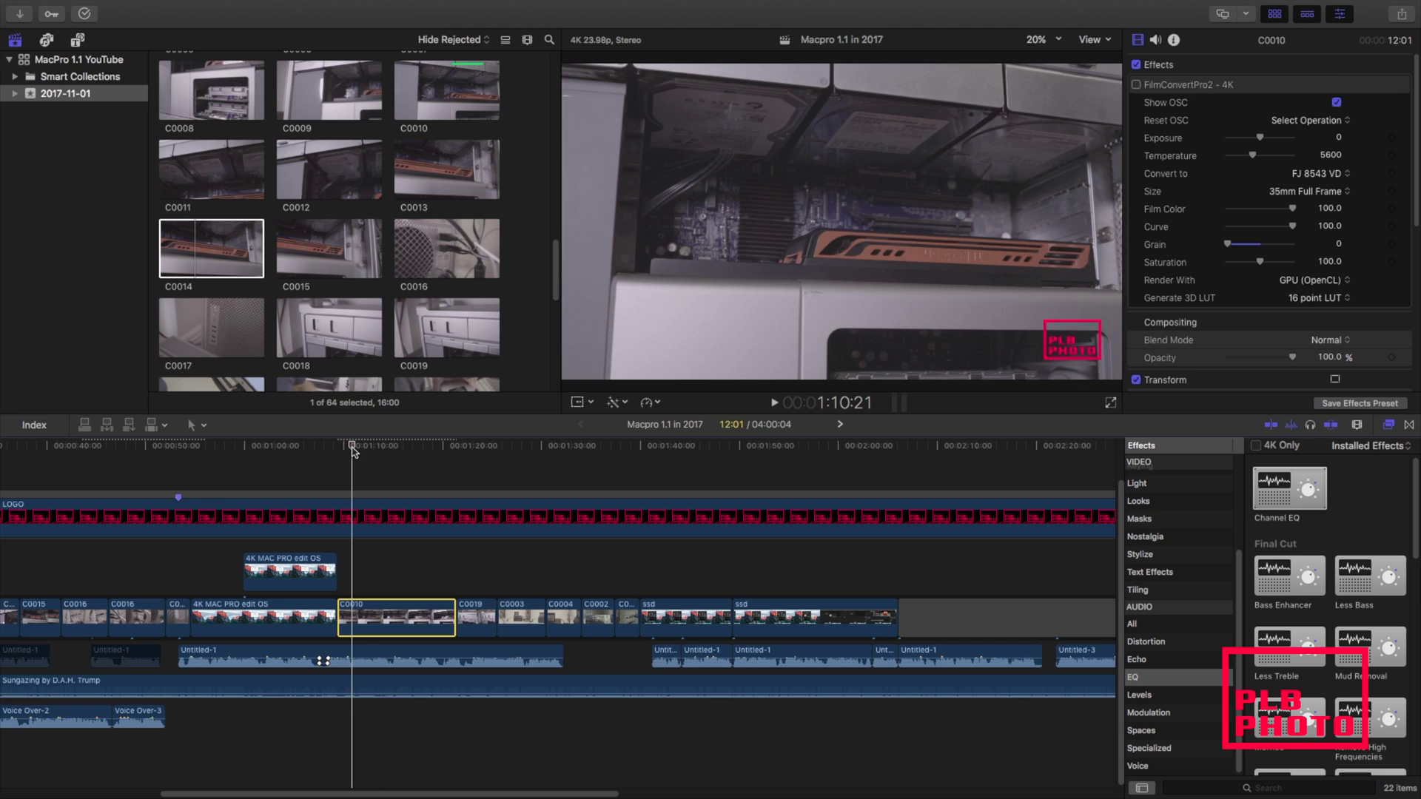
click(1136, 85)
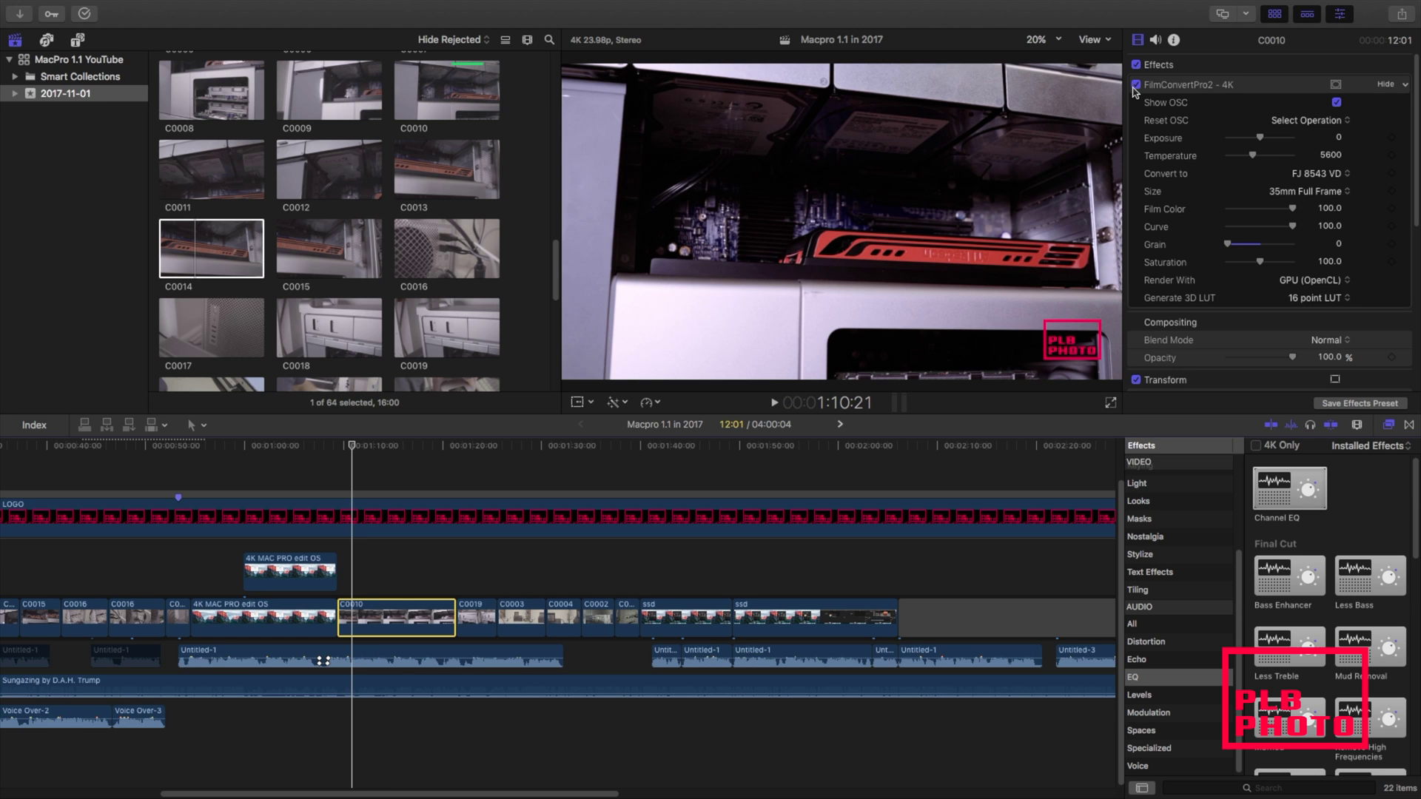
key(space)
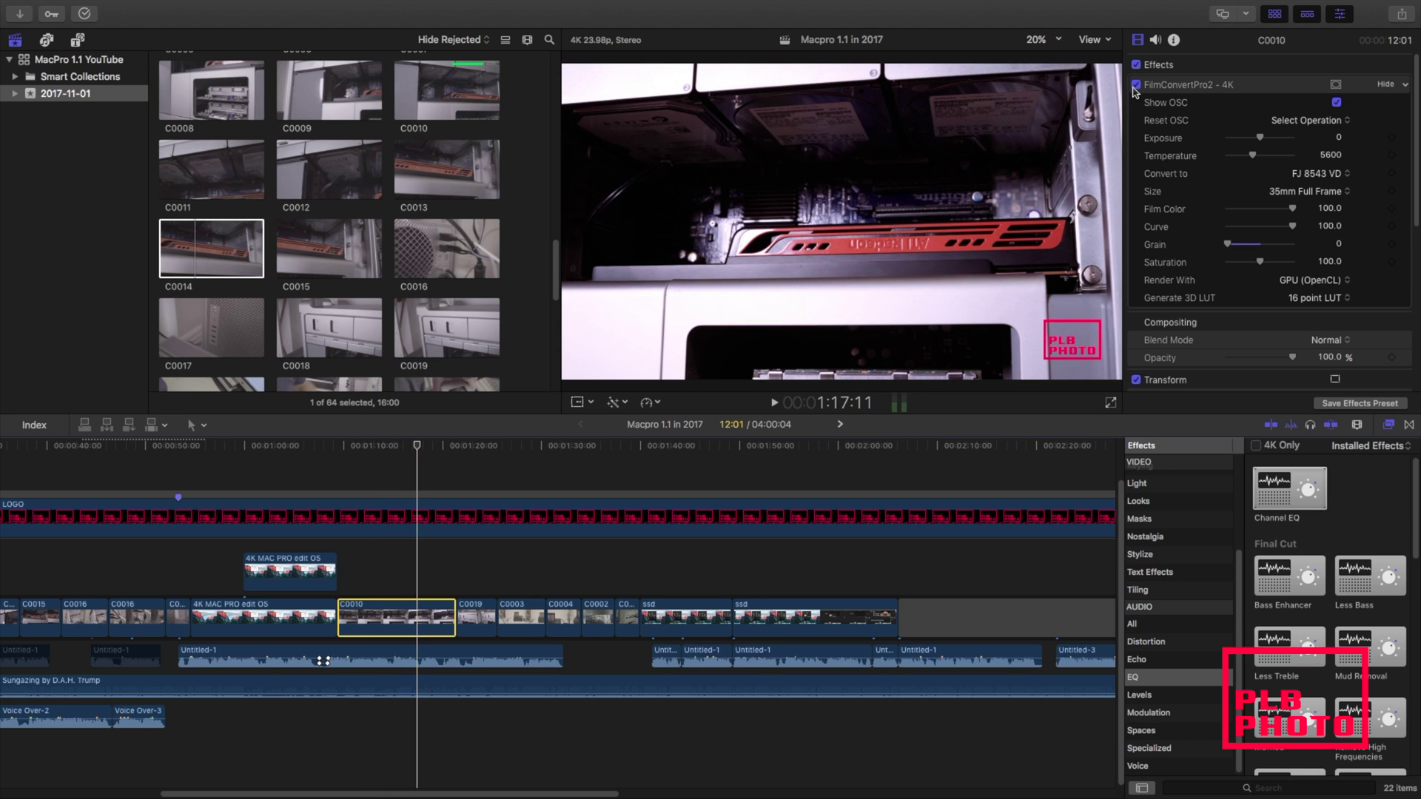
key(super+1)
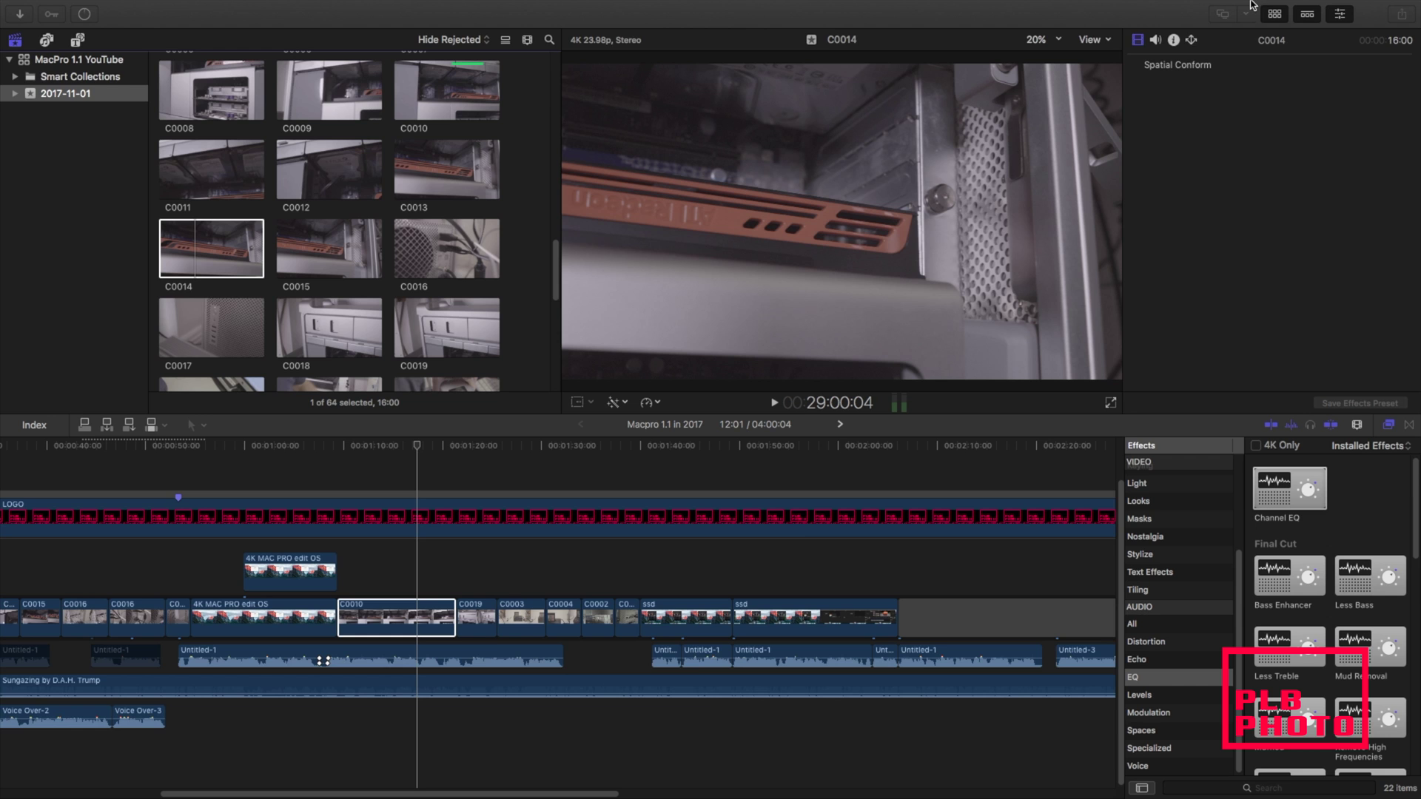
mouse_move(1252, 5)
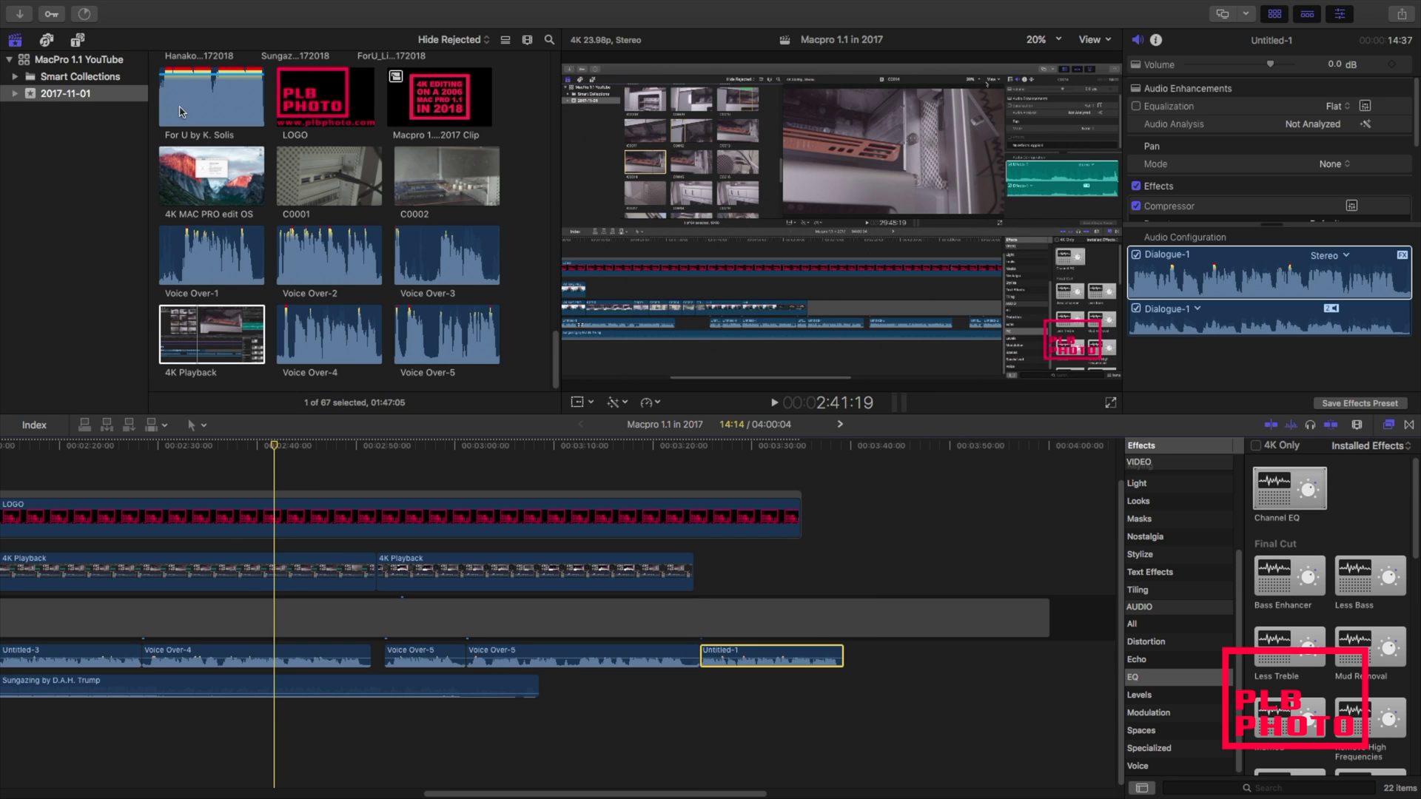
Toggle Background render off and on in Playback preferences (0.3 s delay), then list Share destinations.
click(95, 6)
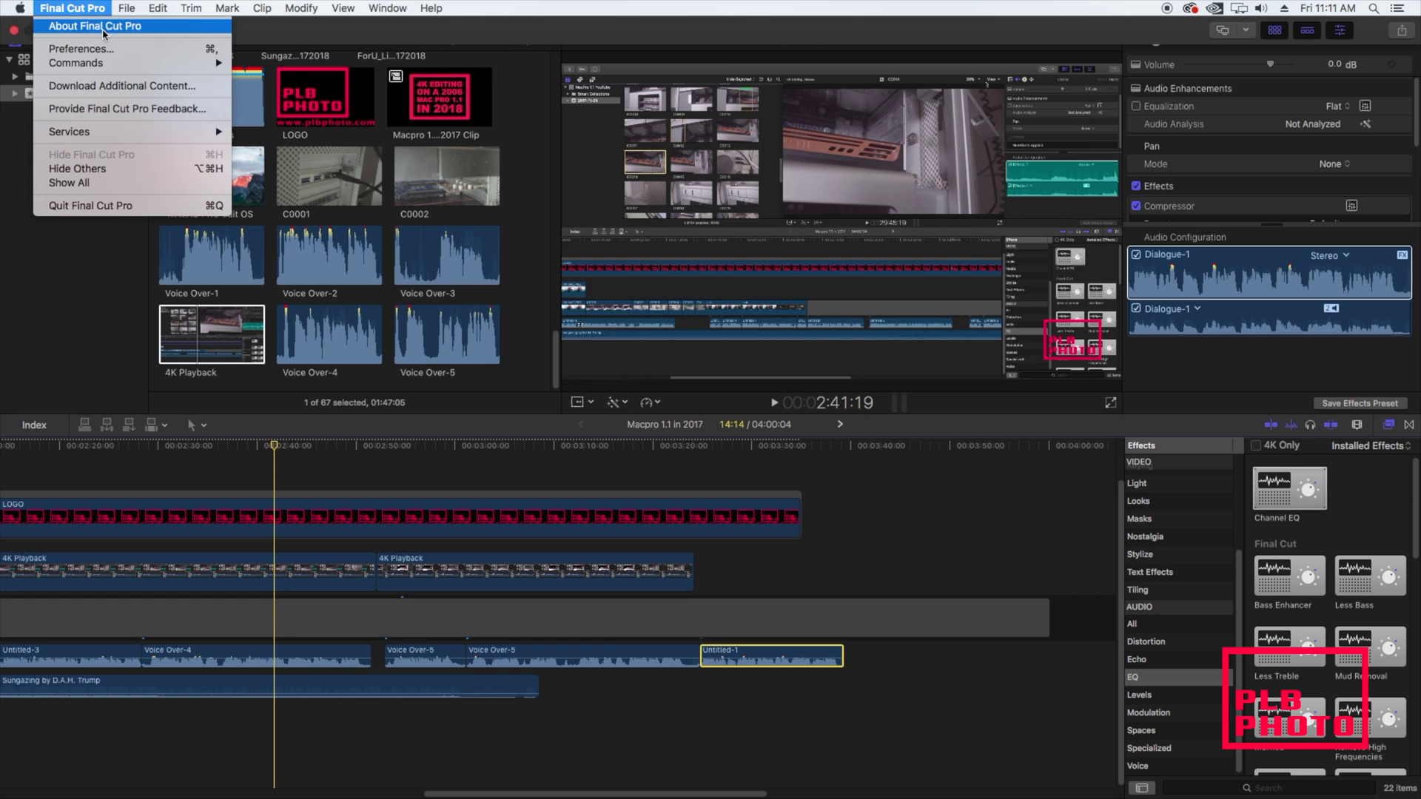
click(101, 49)
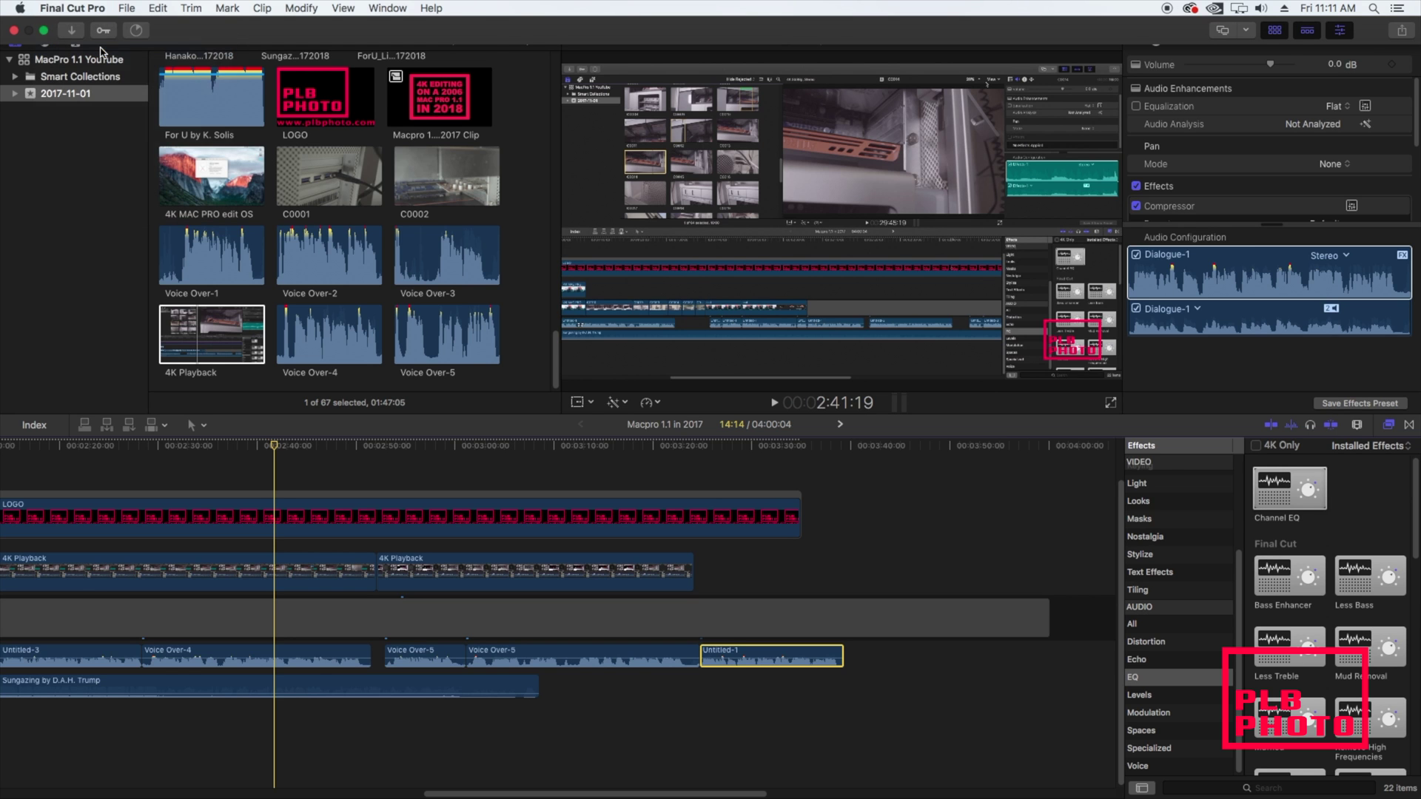
click(672, 226)
click(673, 228)
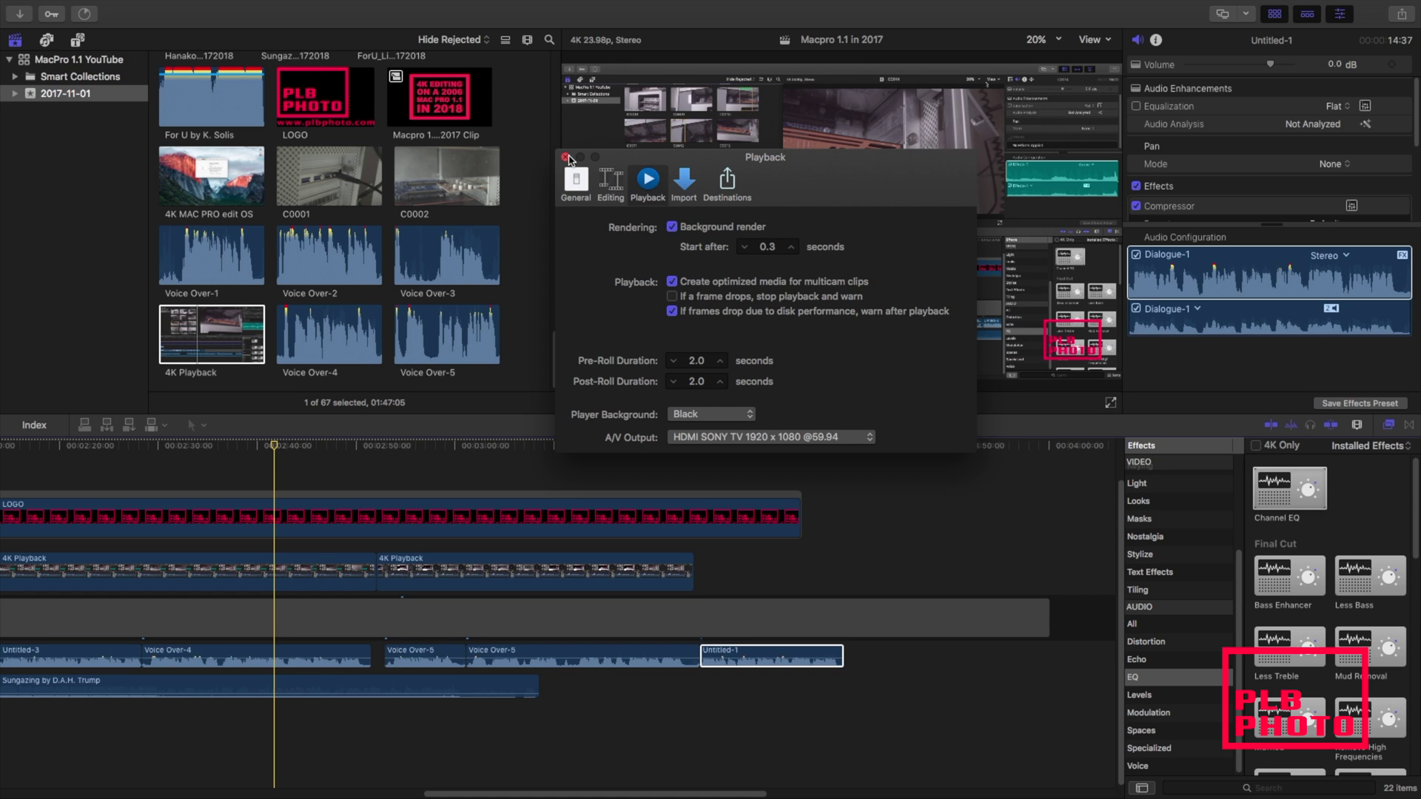
click(566, 158)
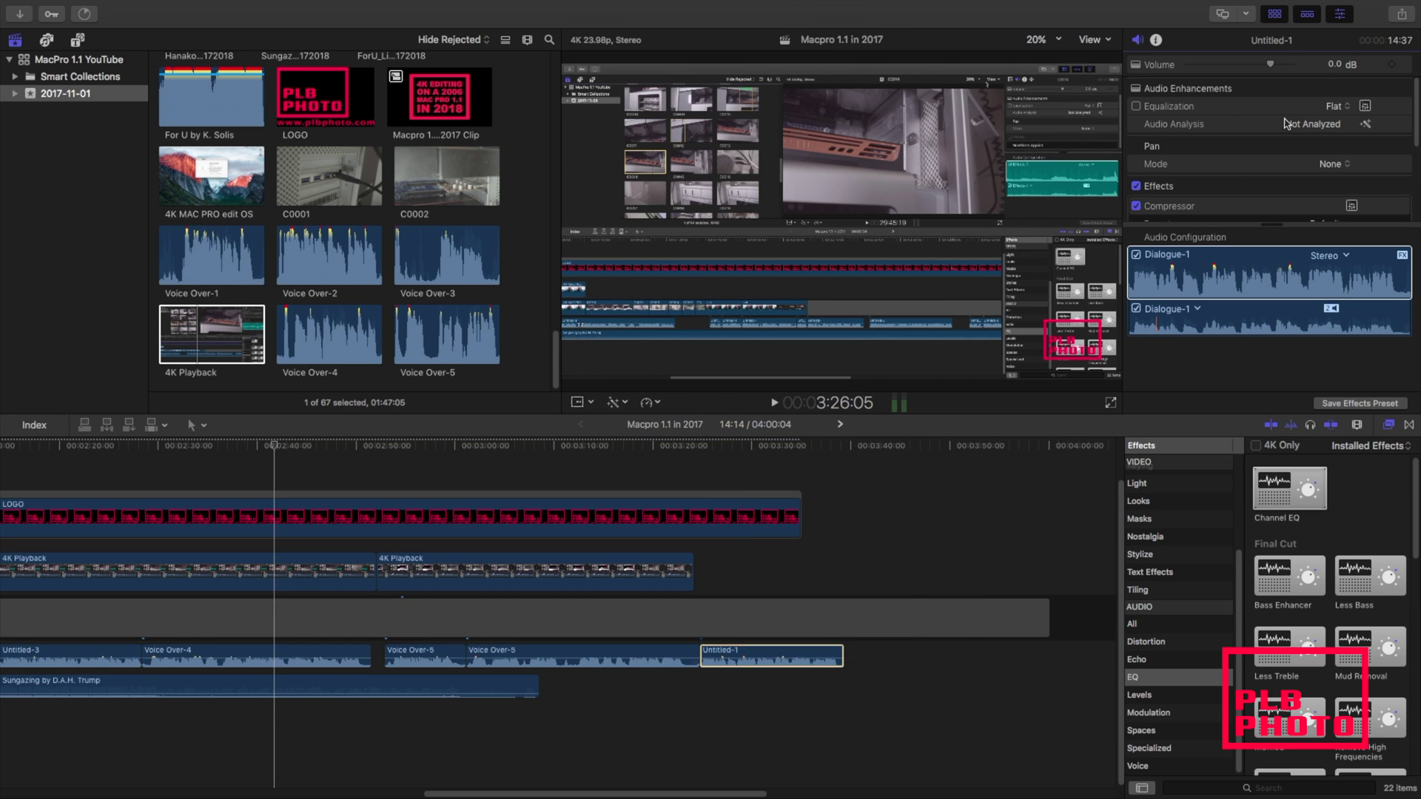
click(1400, 14)
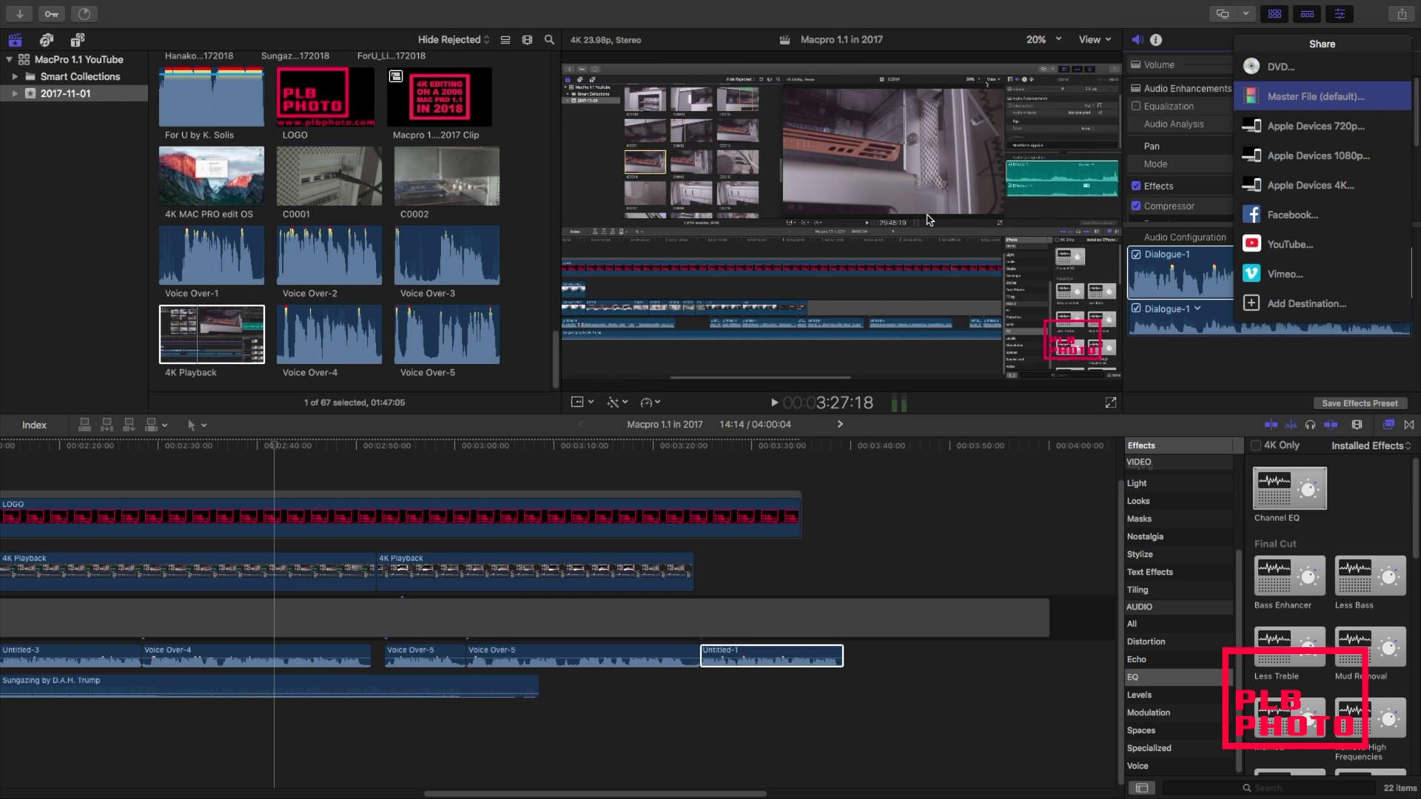
Export as Master File, renaming the title from 'Macpro 1.1 in 2017' to 'Macpro 1.1 in 2018'.
key(Return)
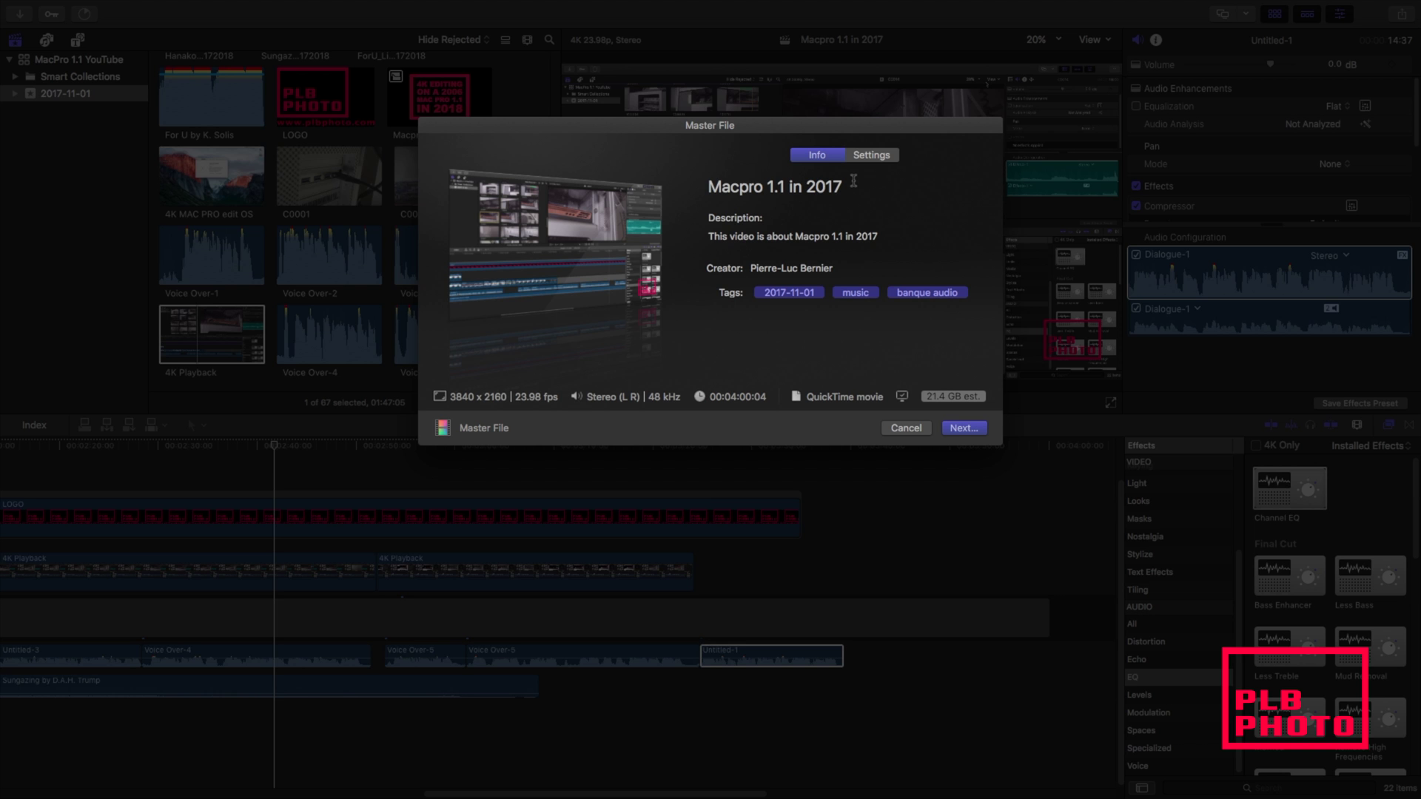
drag(853, 181, 834, 187)
text(8)
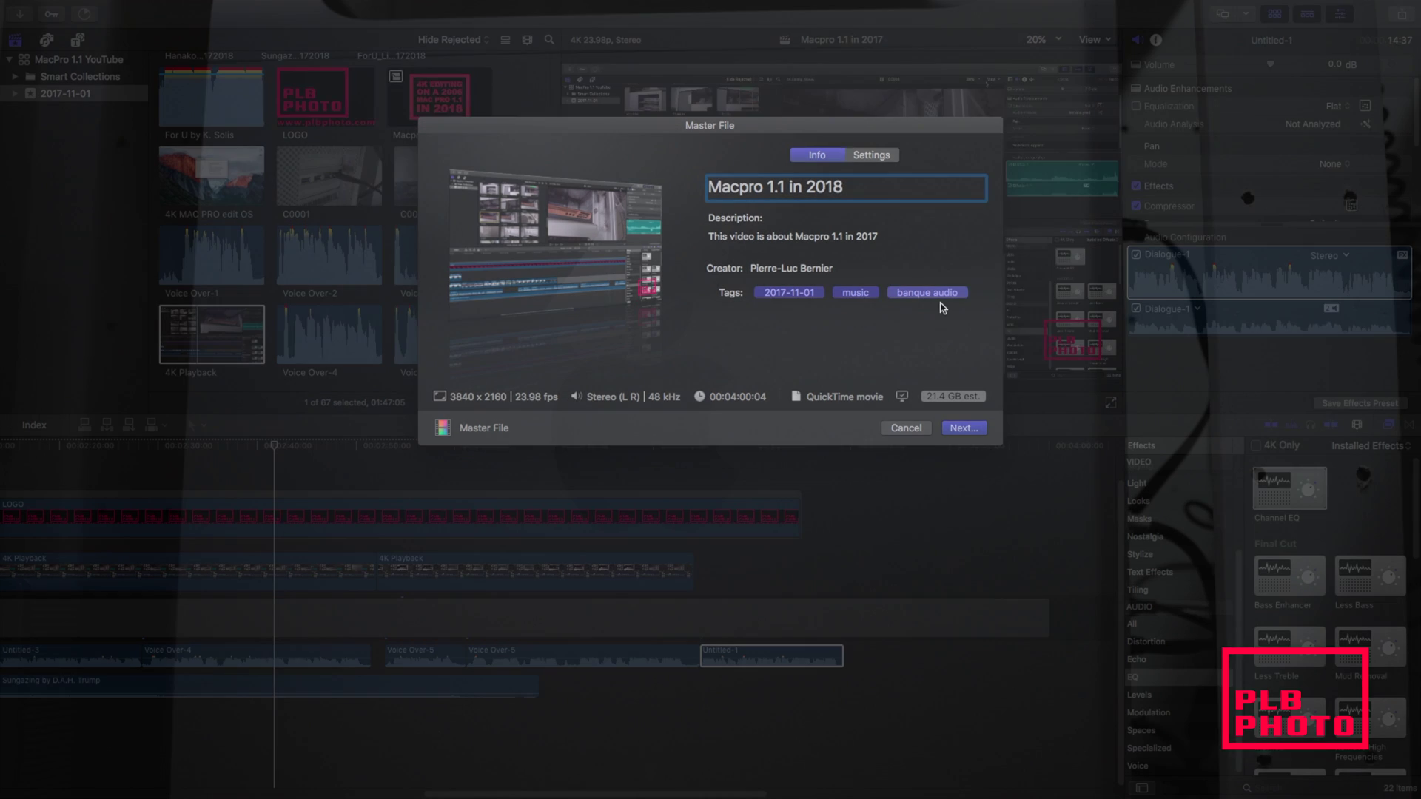